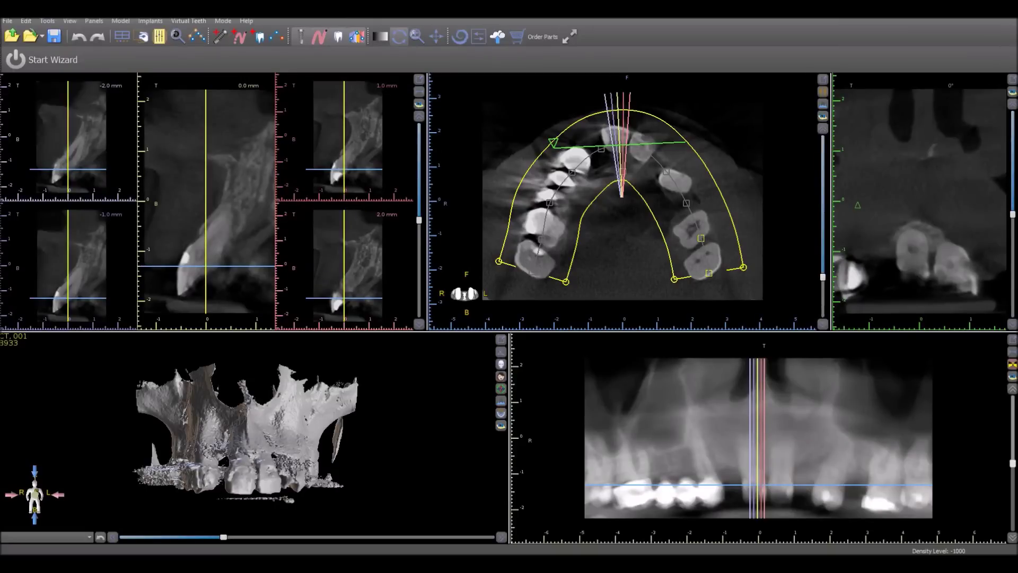
- Start an Impression Scan import from File > Import DICOMS
left_click(8, 22)
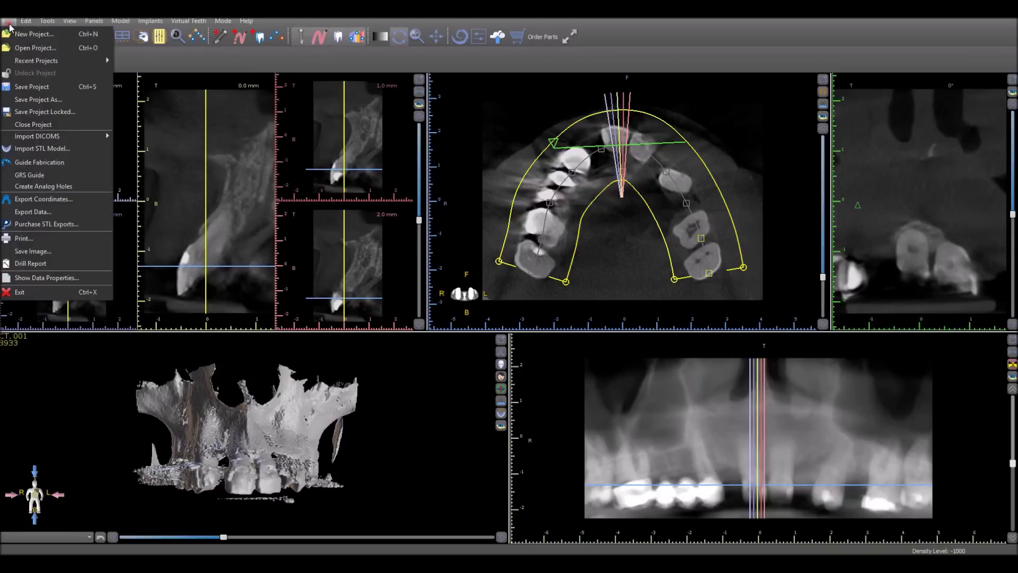
mouse_move(31, 139)
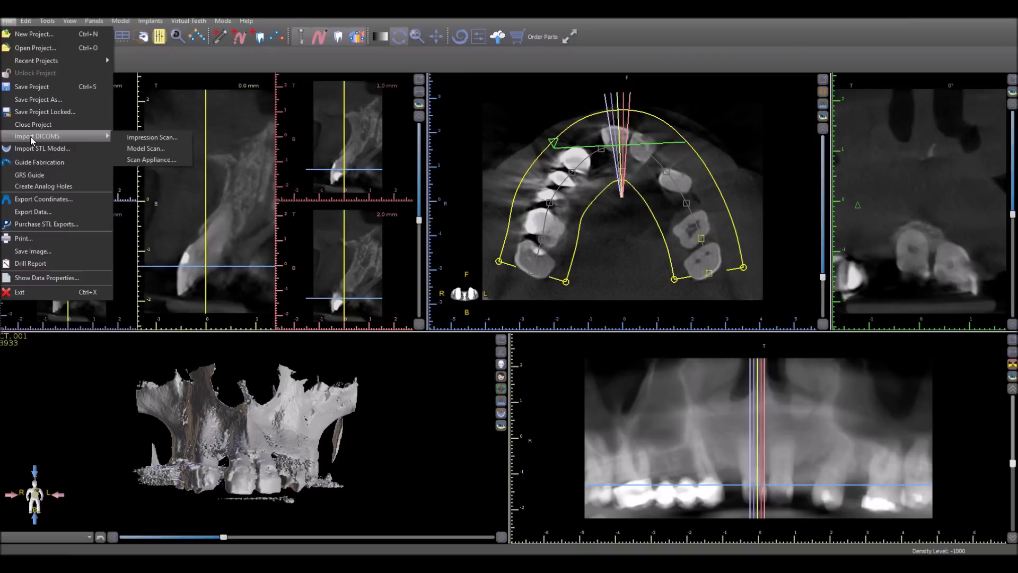
left_click(151, 137)
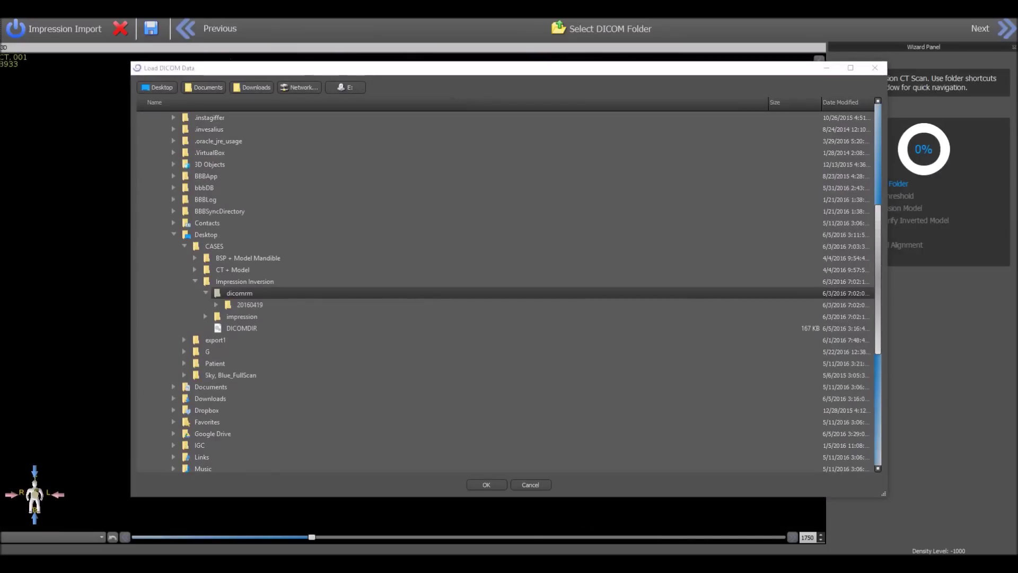
- Load the impression DICOM series from the Impression Inversion dicomm folder
double_click(244, 316)
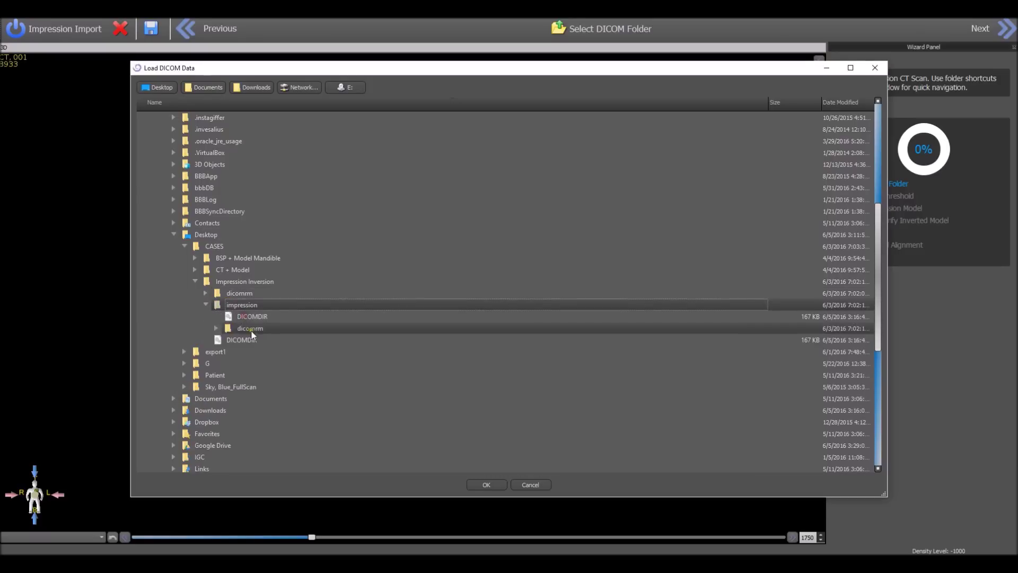
left_click(491, 484)
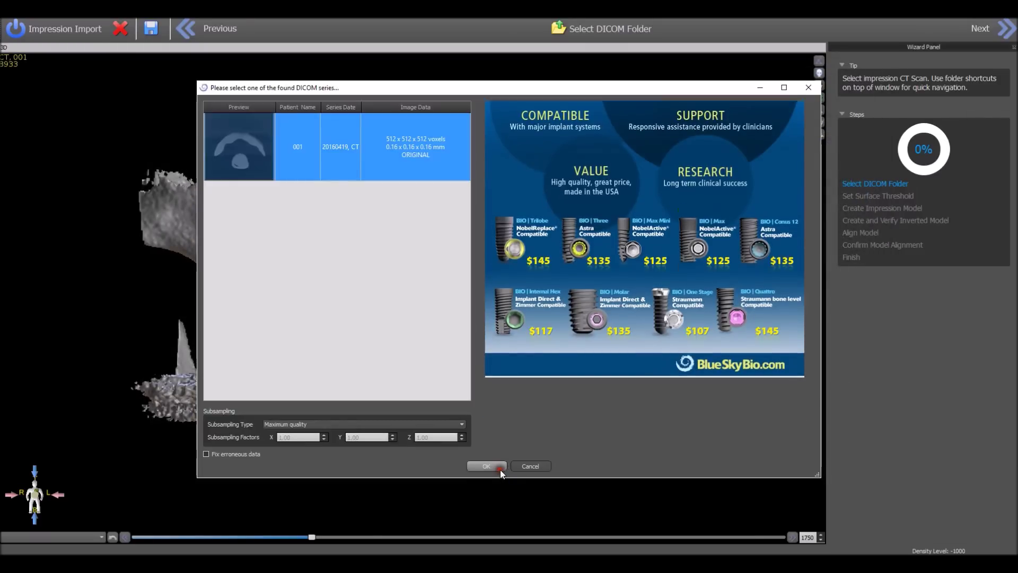
left_click(501, 469)
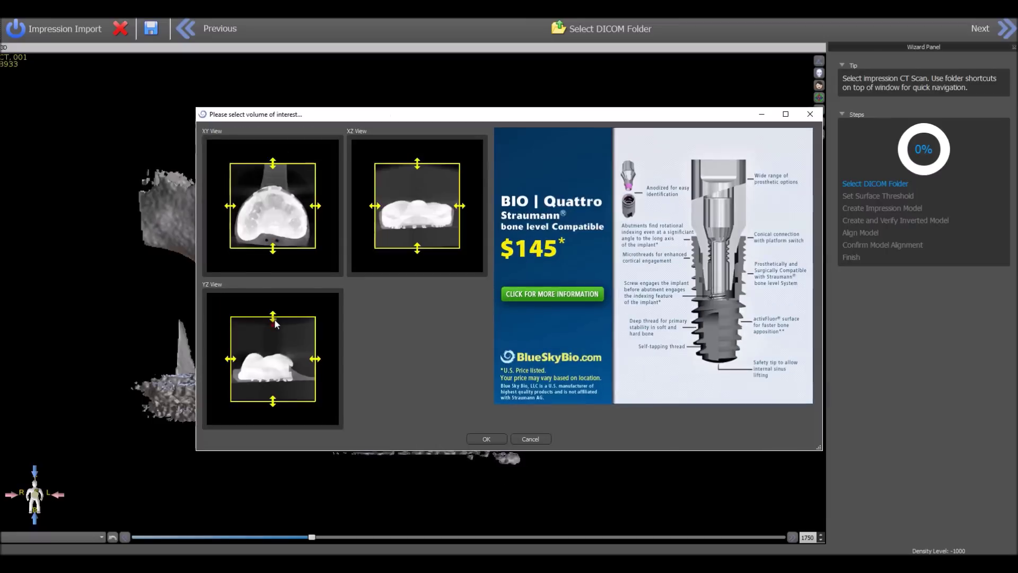
- Crop the volume of interest tightly around the impression and accept it
left_click_drag(272, 318, 277, 358)
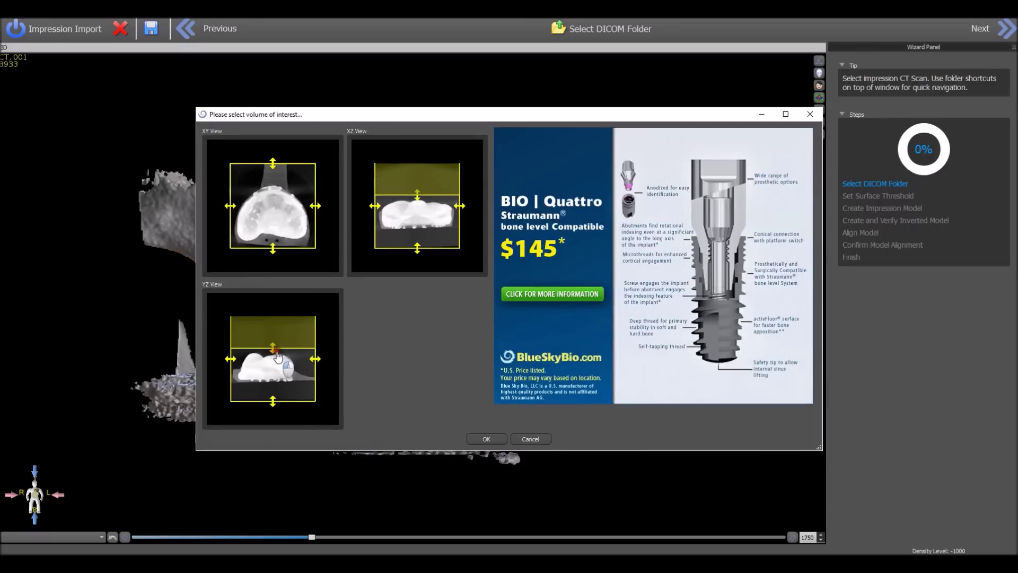
left_click_drag(272, 401, 271, 390)
left_click_drag(274, 166, 278, 181)
left_click(473, 438)
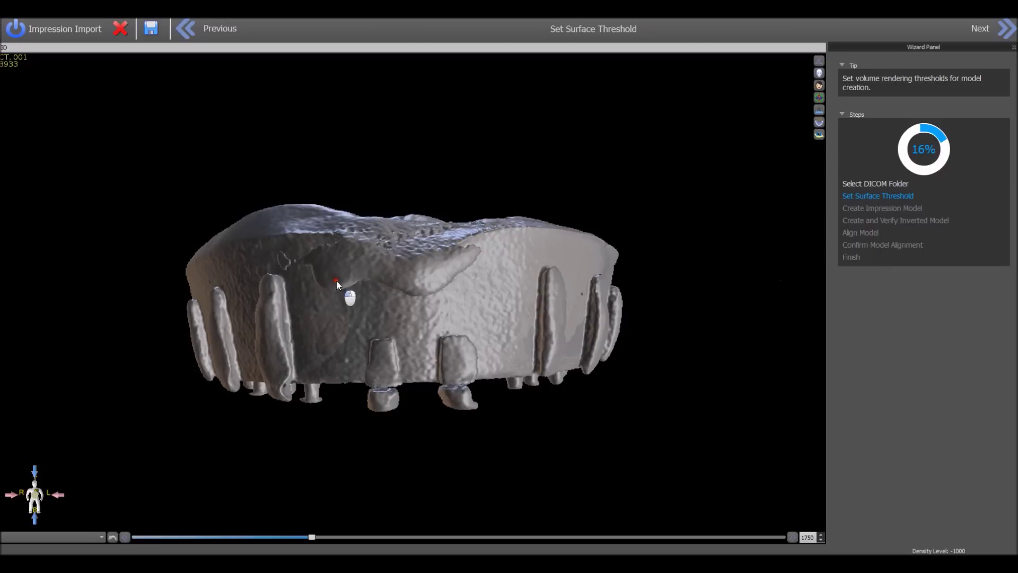
- Inspect the impression's interior and set its surface threshold to 1372, then generate the surface
left_click_drag(336, 285, 484, 404)
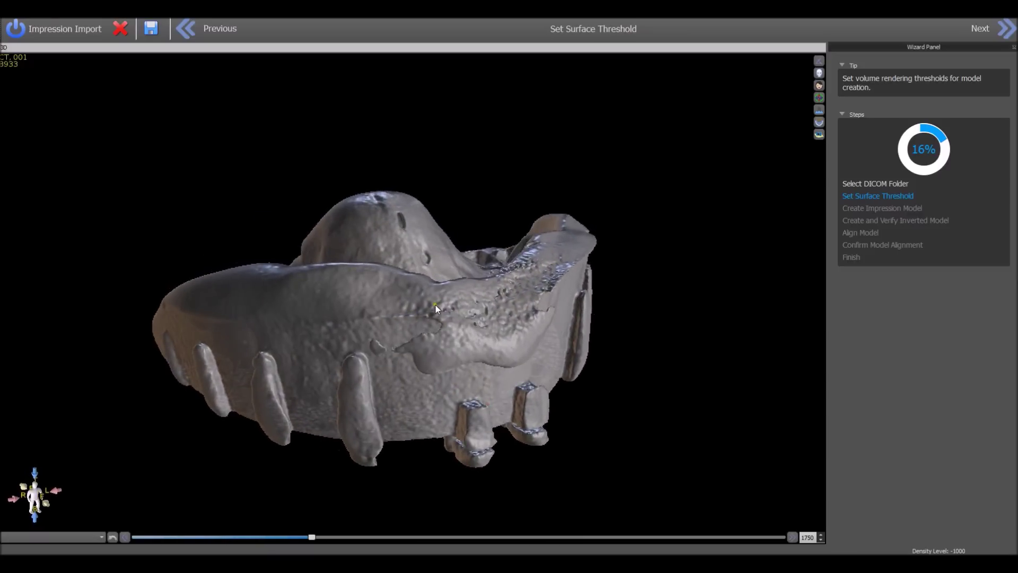
left_click_drag(437, 320, 450, 496)
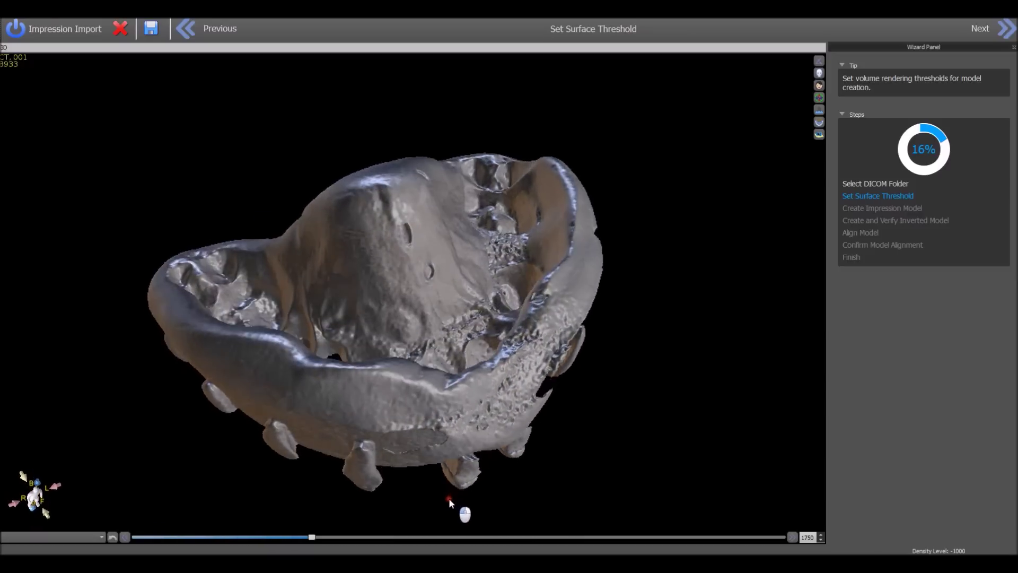
left_click_drag(479, 431, 430, 498)
mouse_move(457, 422)
left_mouse_down()
mouse_move(466, 433)
mouse_move(483, 426)
mouse_move(472, 428)
left_mouse_up()
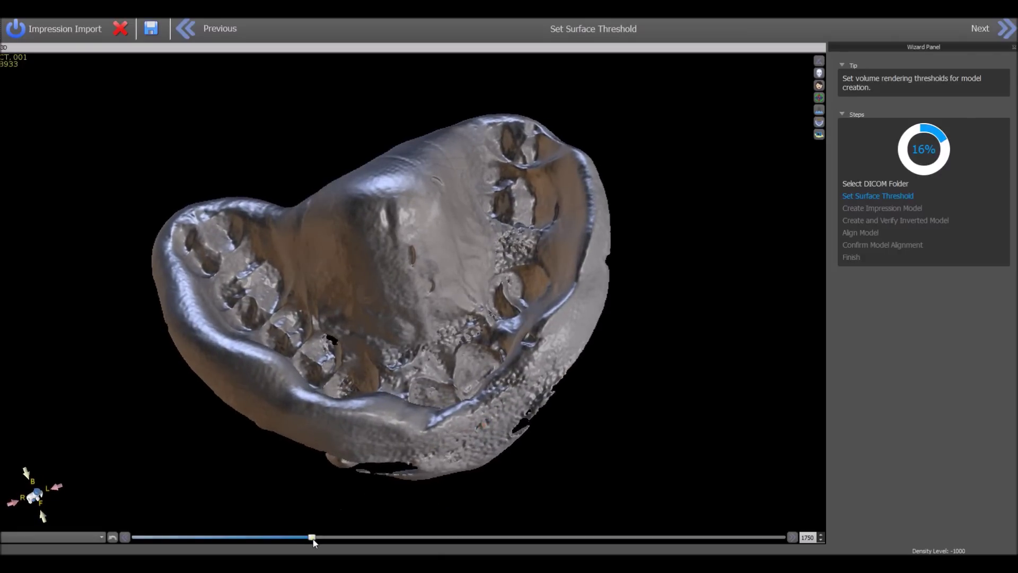
mouse_move(313, 539)
left_mouse_down()
mouse_move(273, 541)
mouse_move(270, 549)
mouse_move(267, 540)
left_mouse_up()
mouse_move(448, 416)
left_mouse_down()
mouse_move(407, 247)
mouse_move(421, 318)
mouse_move(404, 493)
left_mouse_up()
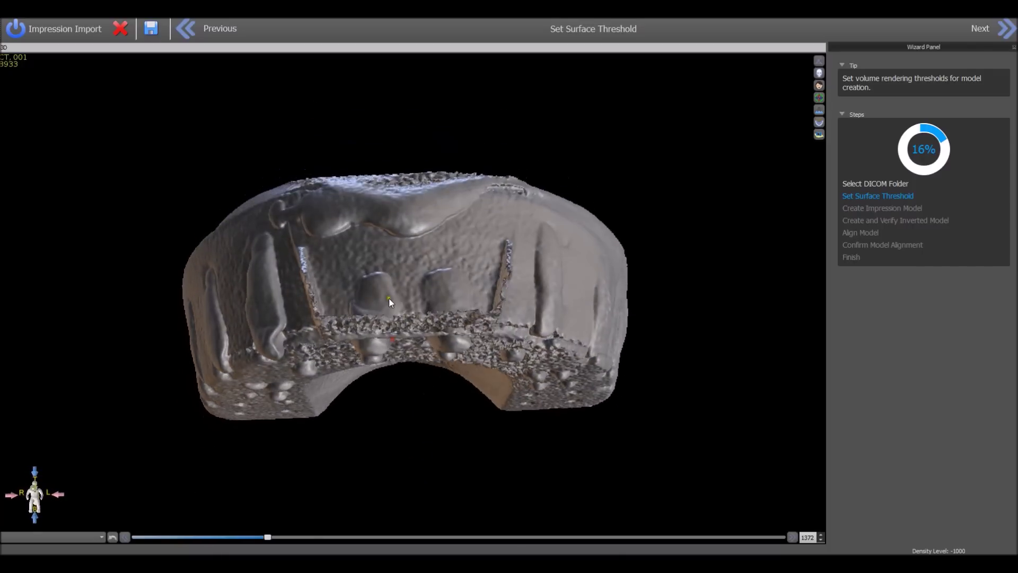
mouse_move(389, 302)
left_mouse_down()
mouse_move(398, 368)
mouse_move(378, 432)
mouse_move(310, 495)
mouse_move(370, 342)
mouse_move(339, 459)
mouse_move(351, 482)
mouse_move(371, 469)
left_mouse_up()
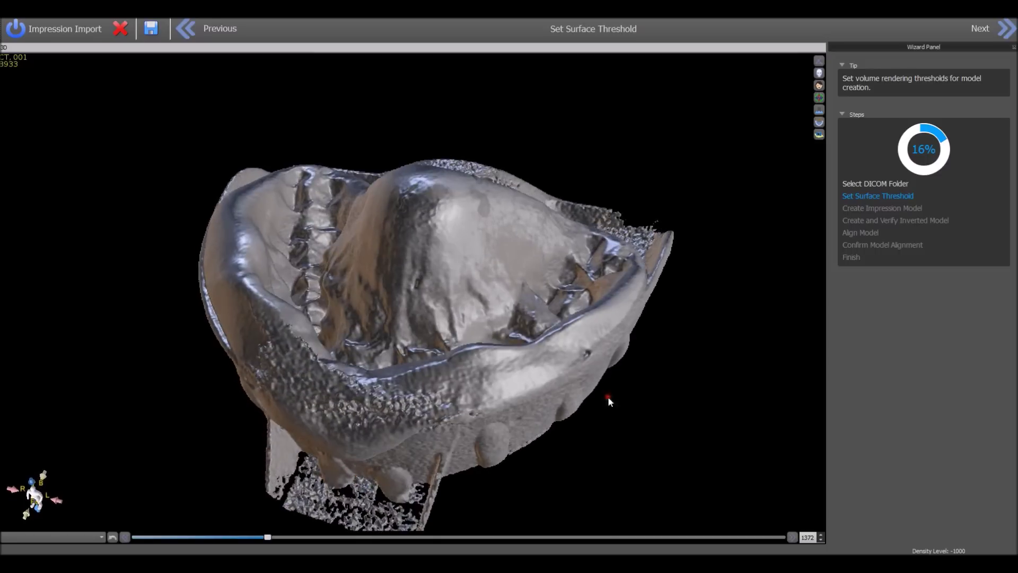
left_click(1002, 40)
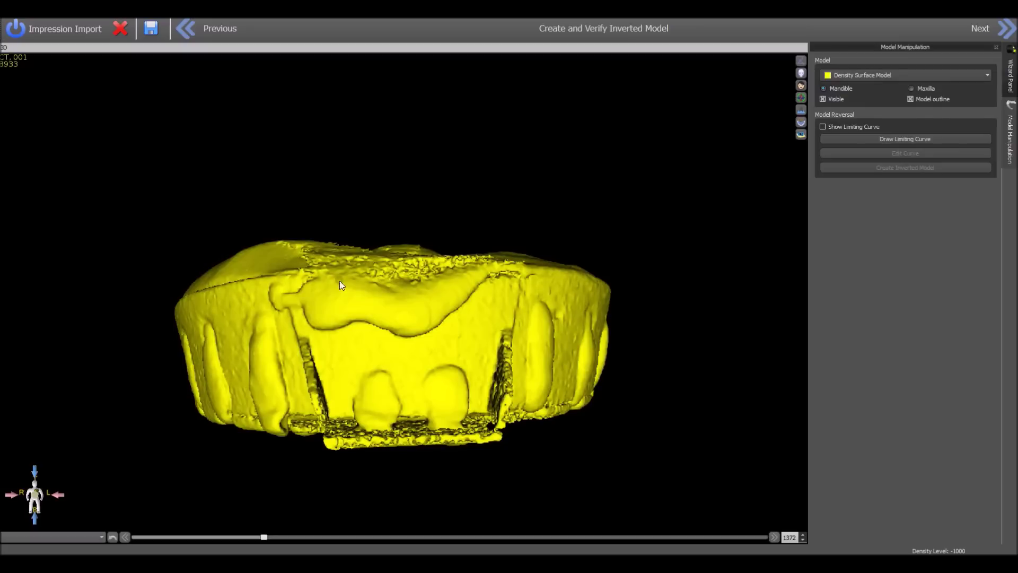
- Rotate the yellow impression model from a top view round to face the teeth
left_click_drag(332, 297, 428, 478)
left_click_drag(429, 399, 510, 474)
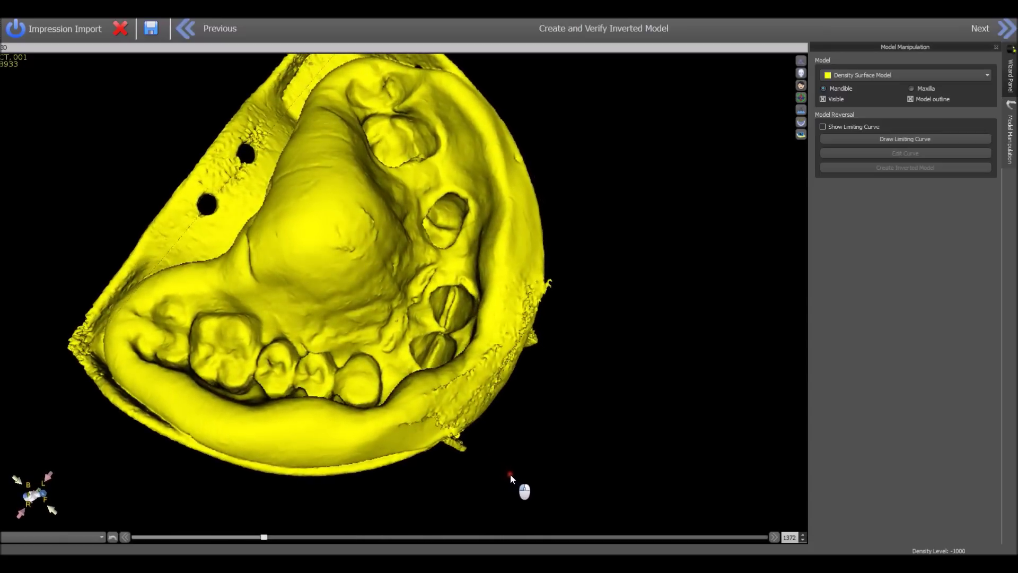
left_click_drag(598, 358, 610, 371)
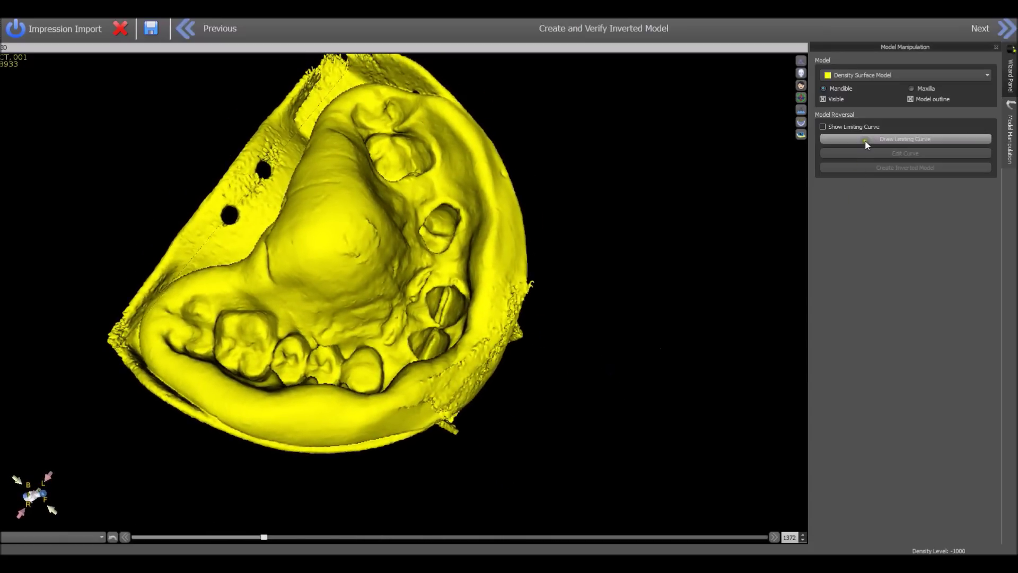
- Draw a closed limiting curve around the dental arch and palate
left_click(866, 140)
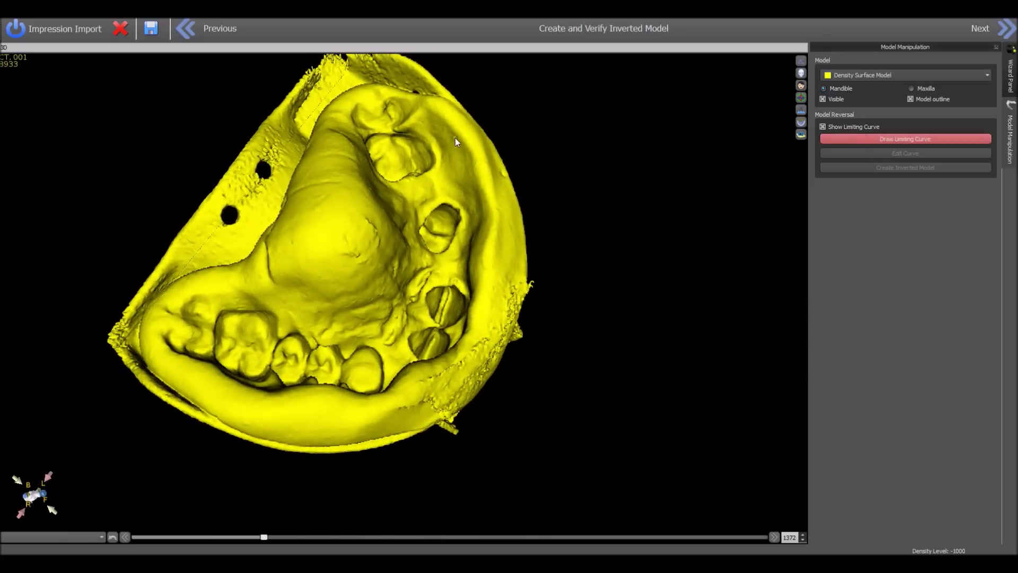
mouse_move(436, 103)
left_mouse_down()
mouse_move(452, 109)
mouse_move(480, 154)
mouse_move(491, 241)
mouse_move(477, 313)
mouse_move(448, 358)
mouse_move(391, 397)
mouse_move(337, 403)
mouse_move(256, 396)
mouse_move(168, 362)
mouse_move(154, 325)
mouse_move(177, 299)
mouse_move(244, 272)
mouse_move(291, 236)
mouse_move(346, 97)
mouse_move(408, 90)
mouse_move(437, 103)
left_mouse_up()
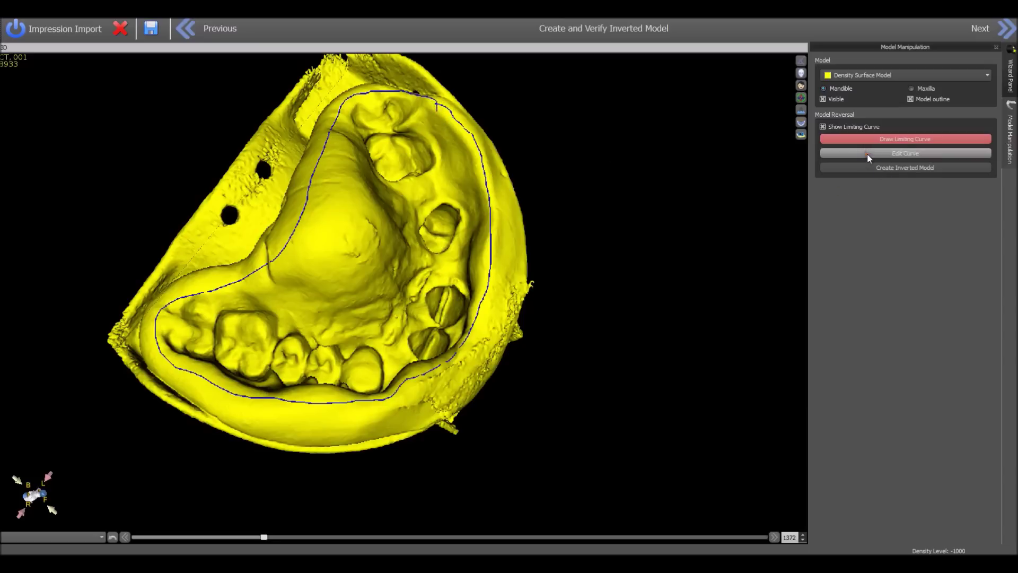
- Add and reposition control points on the curve's upper right, then create the inverted model
left_click(867, 154)
left_click_drag(543, 155, 487, 278)
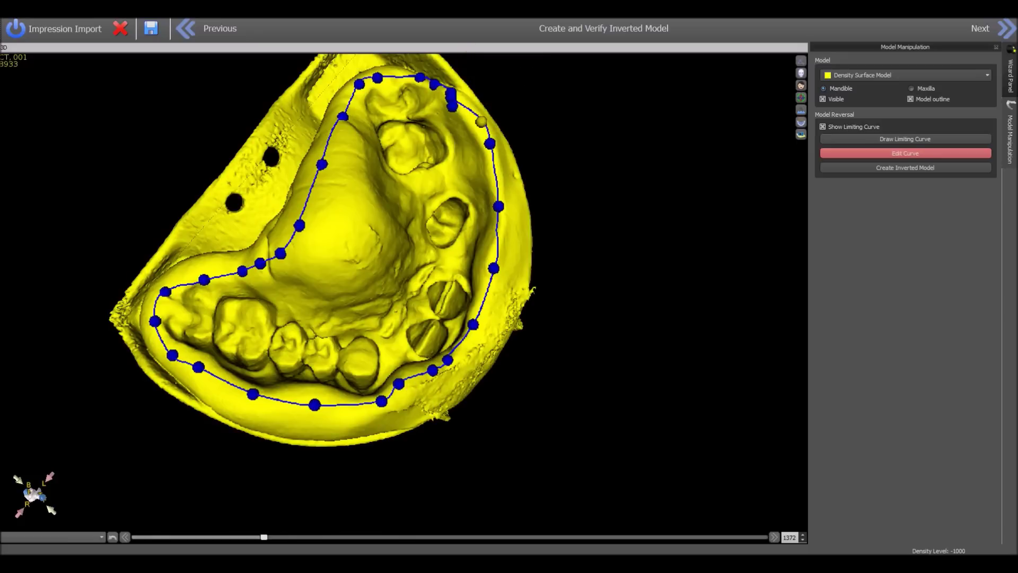
left_click(482, 126)
left_click_drag(452, 106, 466, 108)
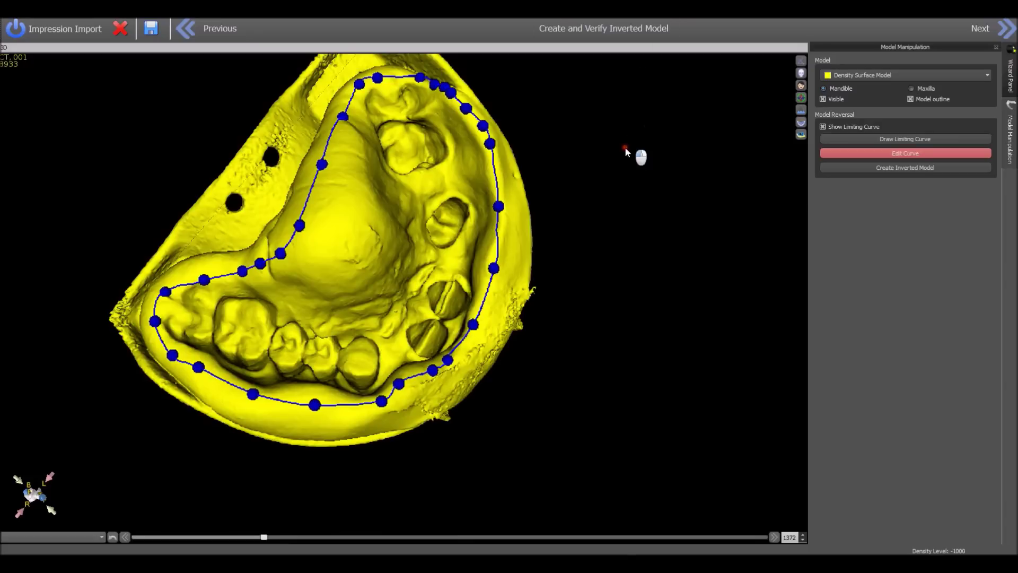
left_click_drag(626, 139, 632, 154)
left_click(906, 168)
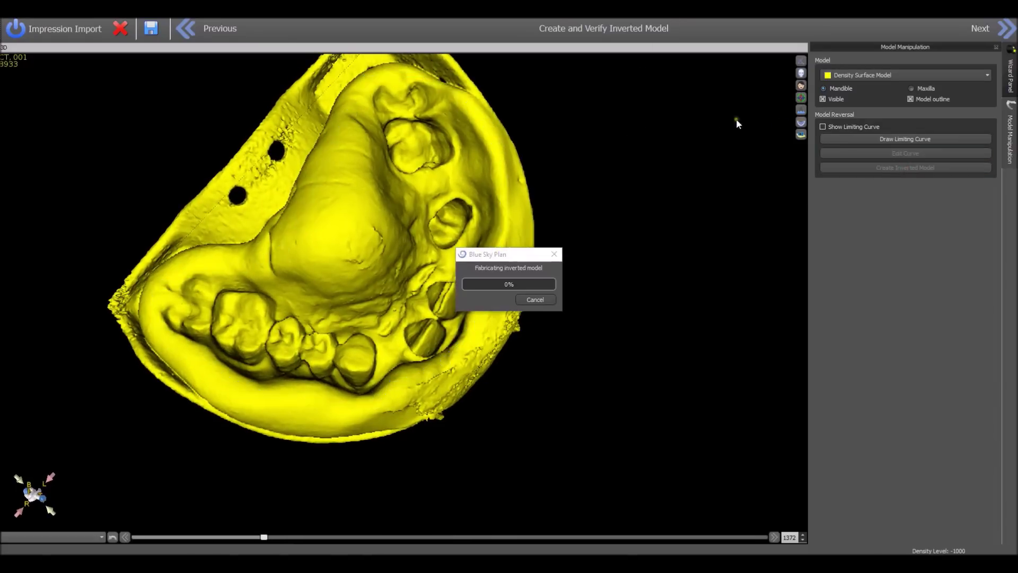
- Inspect the finished inverted stone model's arch and teeth from several angles before alignment
mouse_move(507, 564)
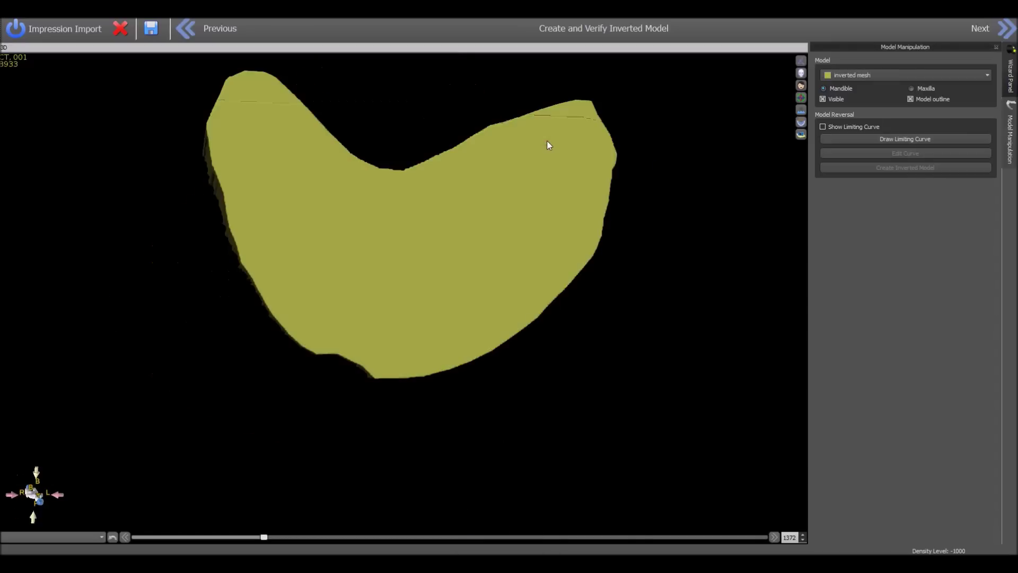
left_click_drag(322, 120, 647, 332)
left_click_drag(302, 371, 647, 245)
left_click_drag(357, 330, 572, 243)
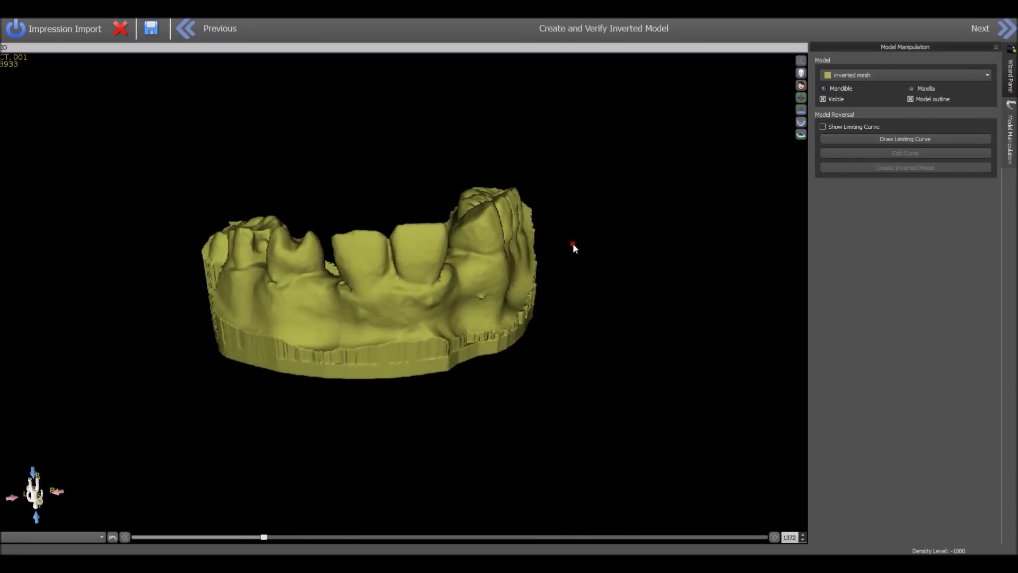
left_click_drag(429, 310, 512, 302)
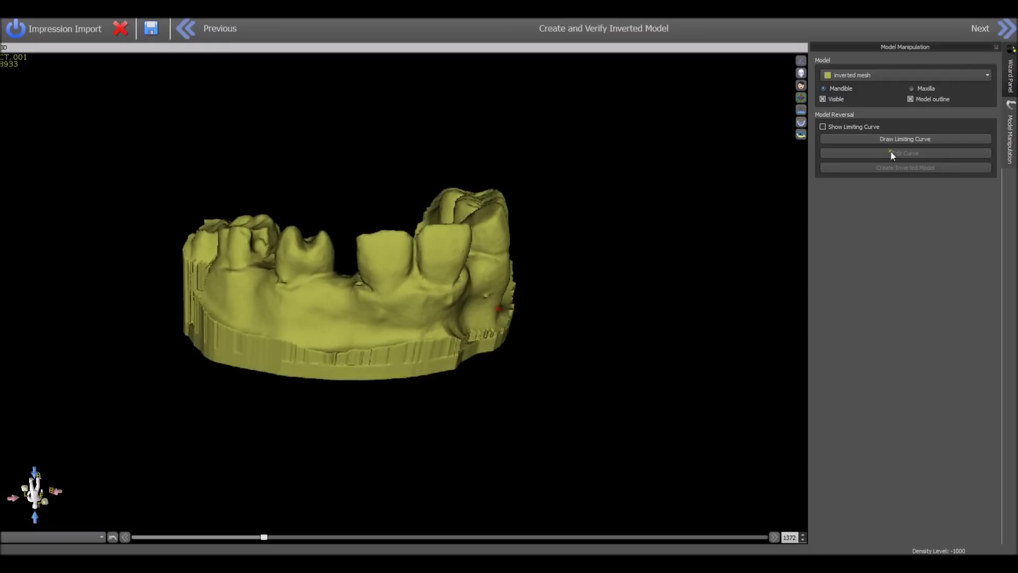
left_click(1009, 30)
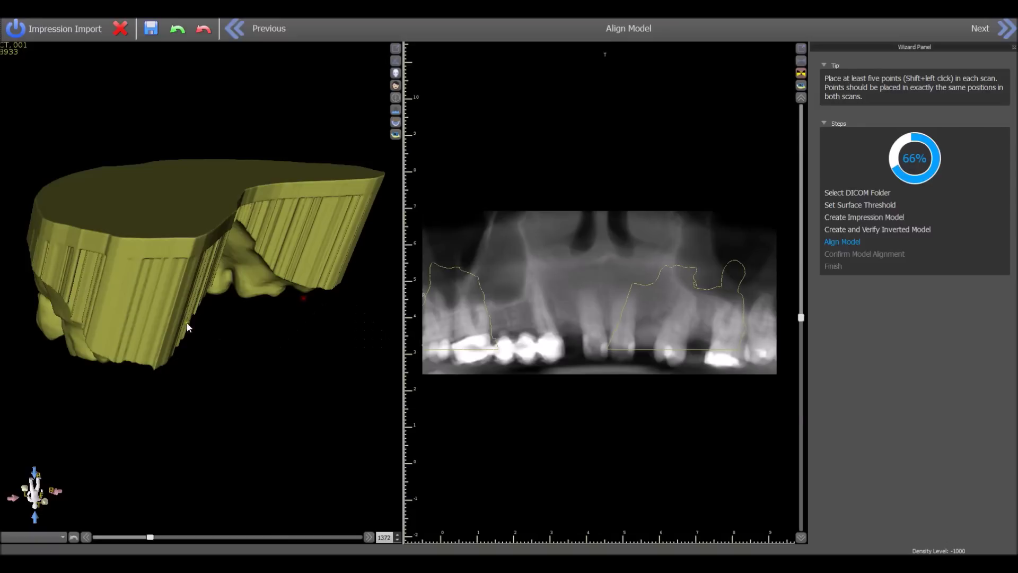
- Mark landmark points across the stone model's teeth, rotating it to reach each one
left_click_drag(187, 324, 185, 234)
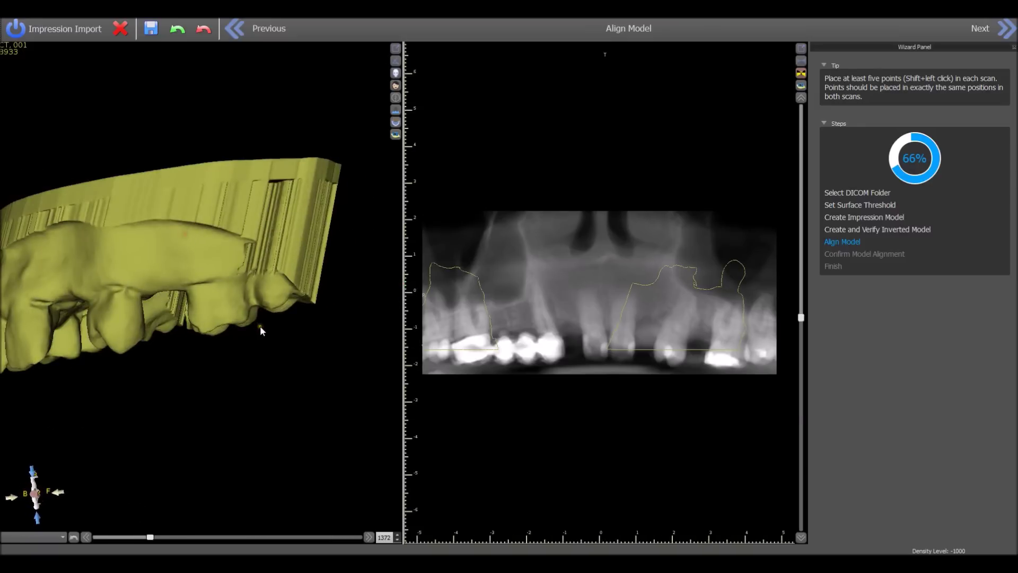
left_click_drag(206, 362, 213, 388)
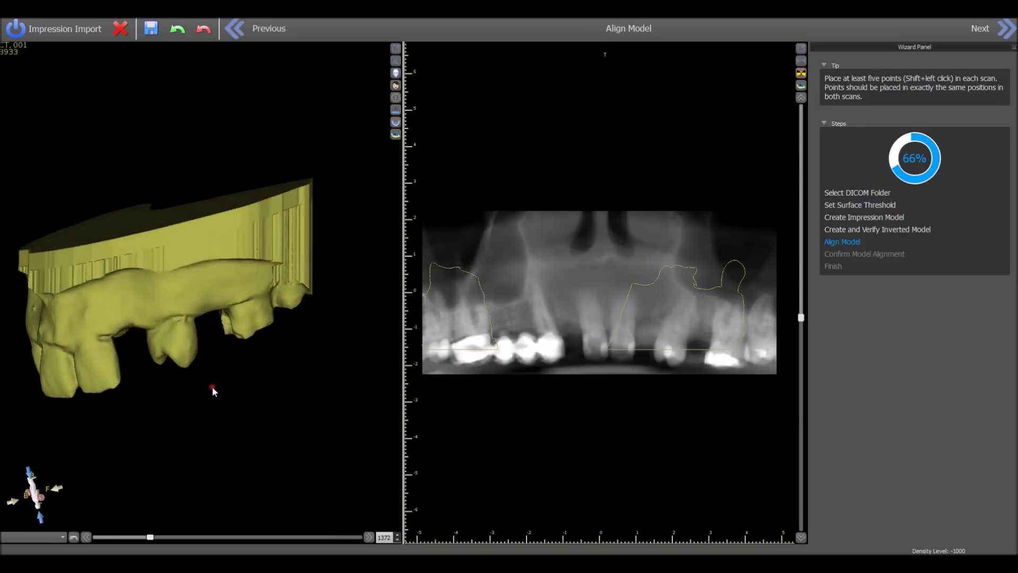
left_click(291, 300, "shift")
left_click(250, 321, "shift")
left_click(169, 349, "shift")
left_click_drag(124, 408, 215, 372)
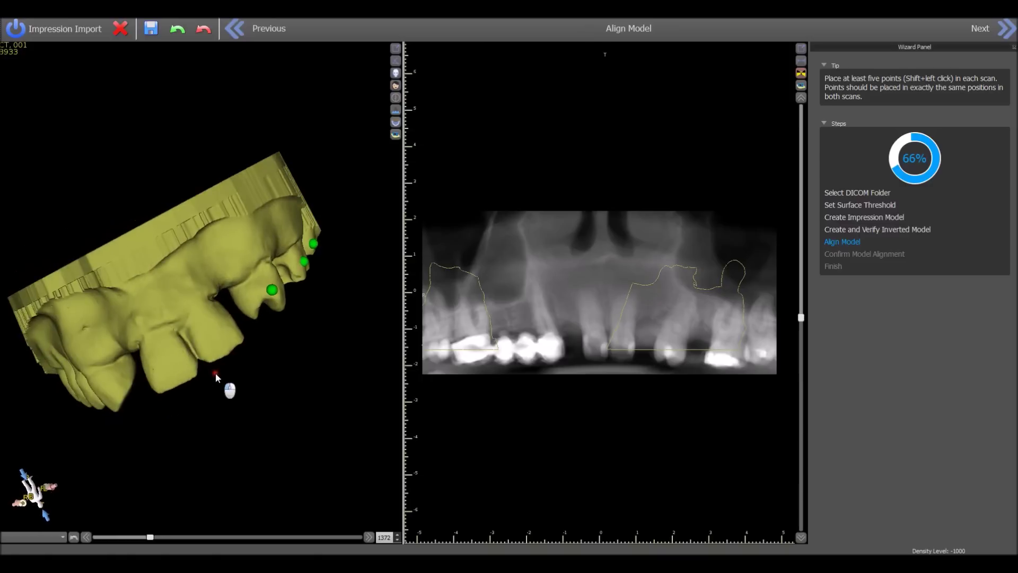
left_click(163, 371, "shift")
left_click_drag(163, 371, 202, 304)
left_click(233, 318, "shift")
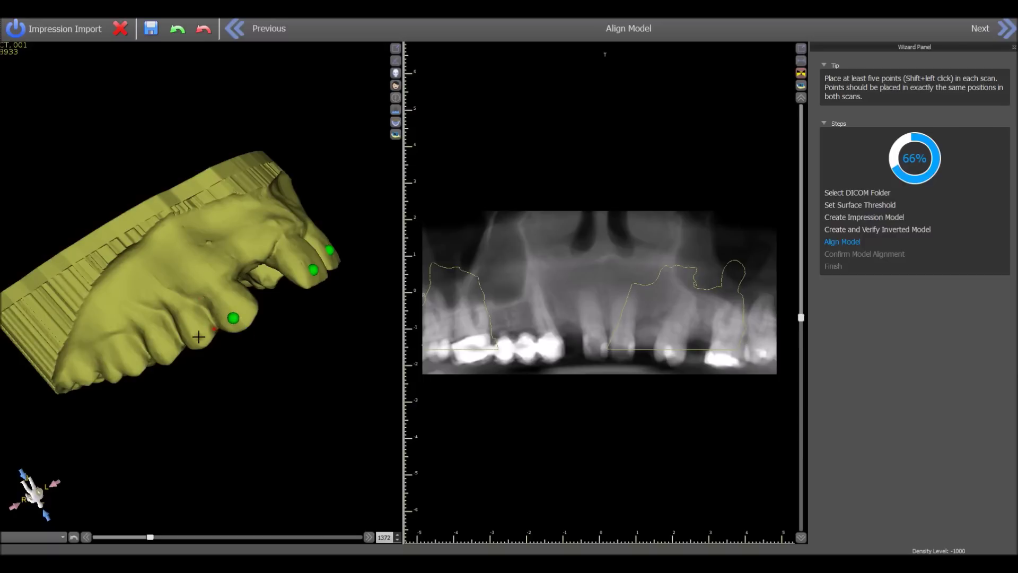
left_click(195, 339, "shift")
left_click(163, 354, "shift")
left_click(118, 366, "shift")
left_click(78, 375, "shift")
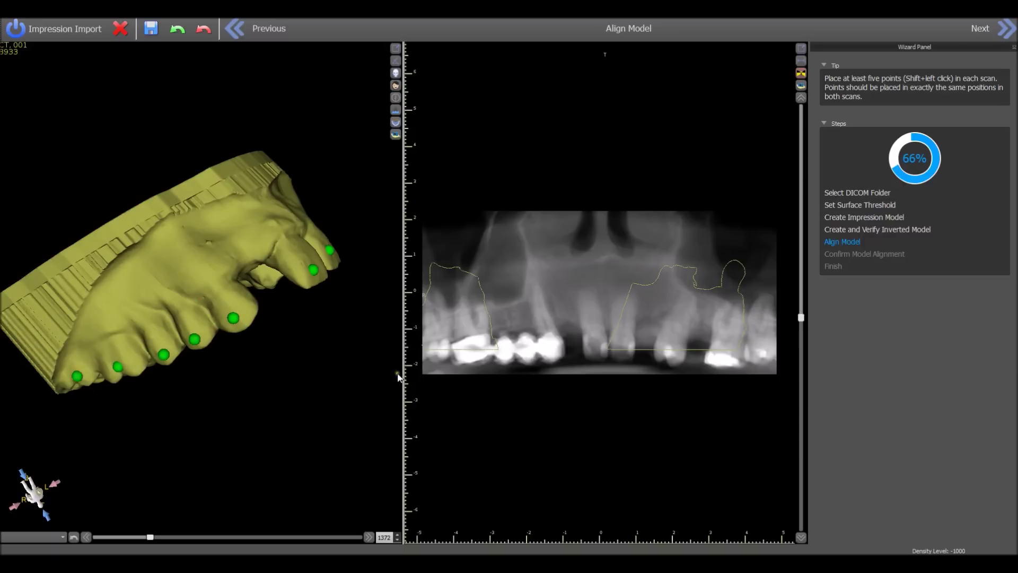
- Mark the matching teeth in the CT panoramic image and run the alignment
left_click(437, 351, "shift")
left_click(471, 351, "shift")
left_click(506, 351, "shift")
left_click(528, 351, "shift")
left_click(550, 351, "shift")
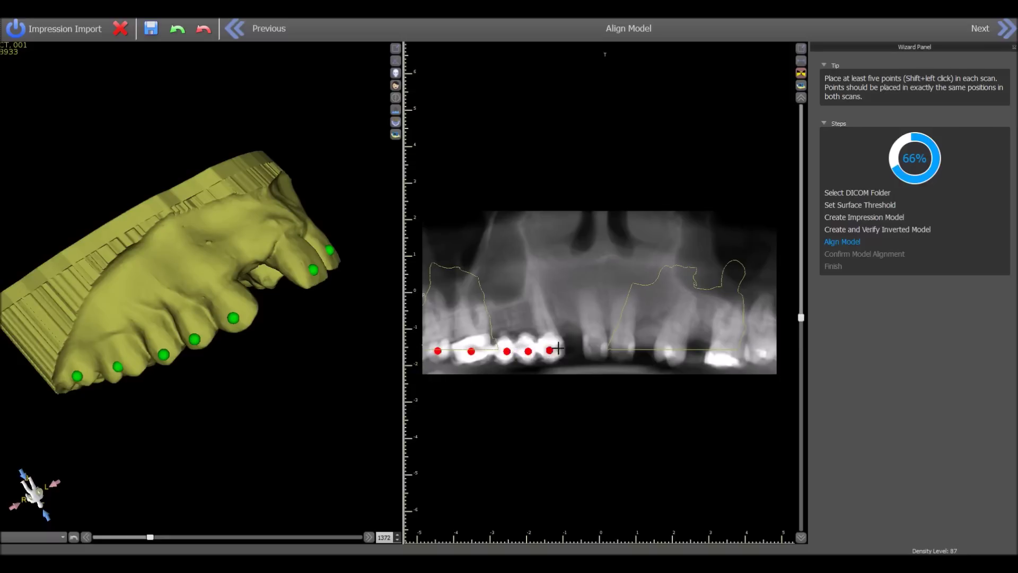
left_click(597, 349, "shift")
left_click(621, 351, "shift")
left_click(673, 353, "shift")
left_click(723, 362, "shift")
left_click(762, 357, "shift")
left_click(1005, 33)
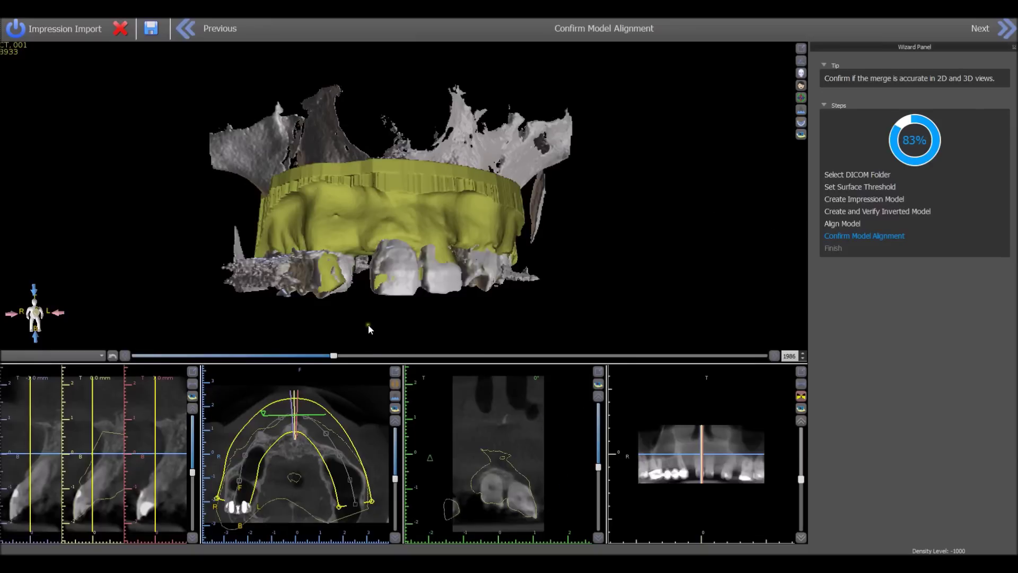
- Check the stone model's fit on the CT from both sides and finish the import
left_click_drag(368, 324, 430, 310)
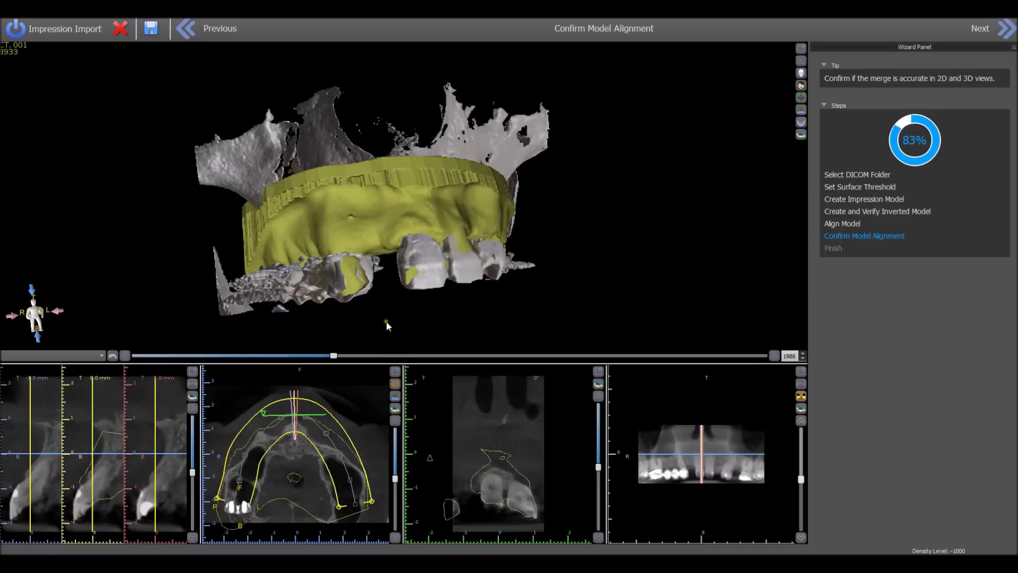
left_click_drag(386, 320, 328, 316)
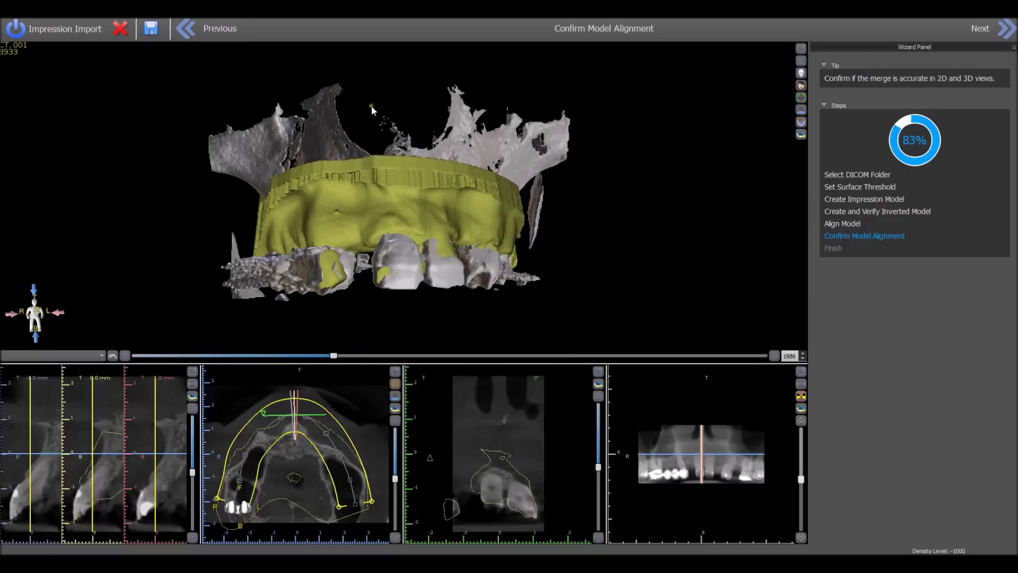
left_click(1006, 31)
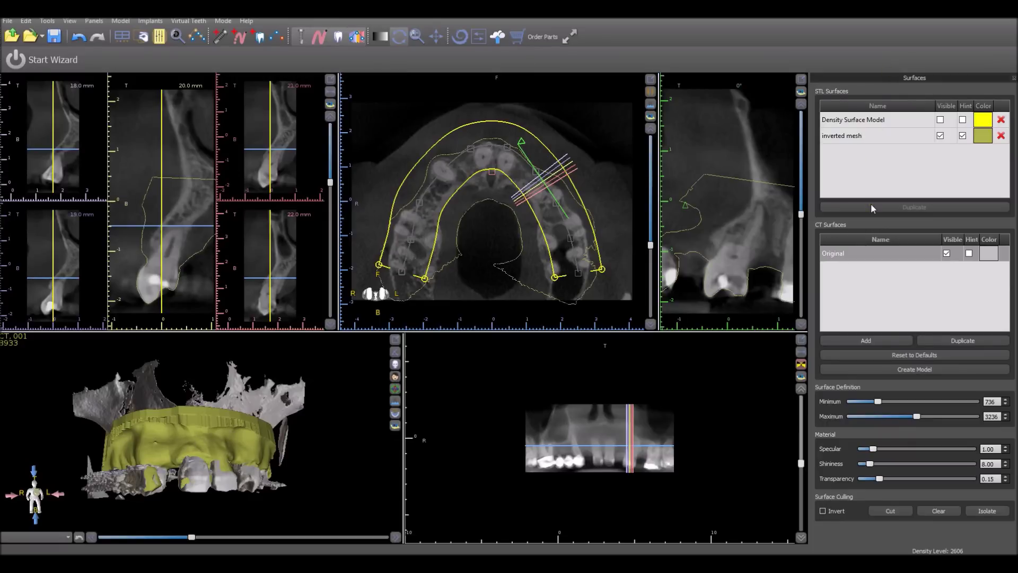
- Compare the inverted mesh with the Density Surface Model, leaving only the inverted mesh visible
left_click(940, 135)
left_click(940, 120)
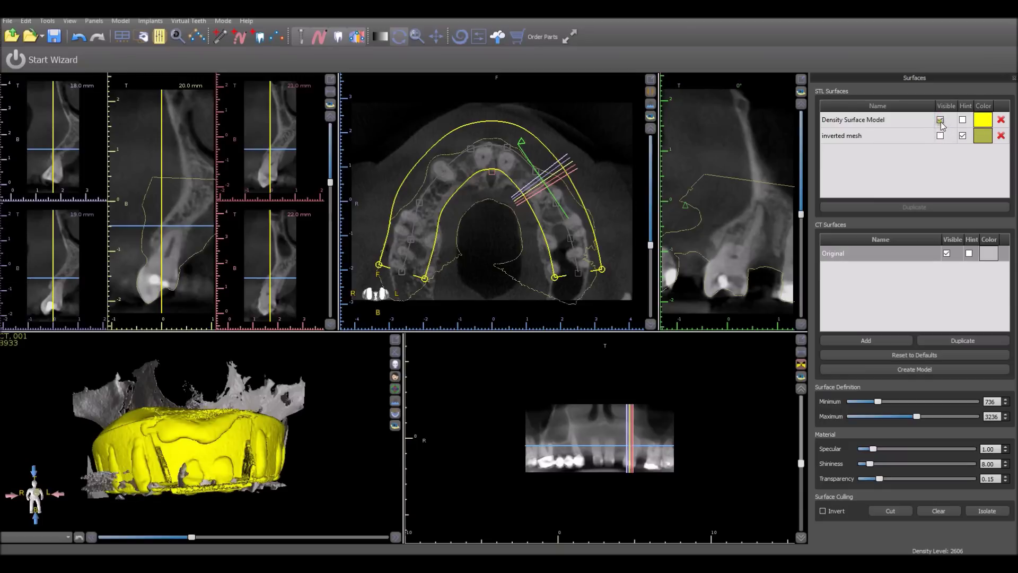
left_click(940, 119)
left_click(940, 135)
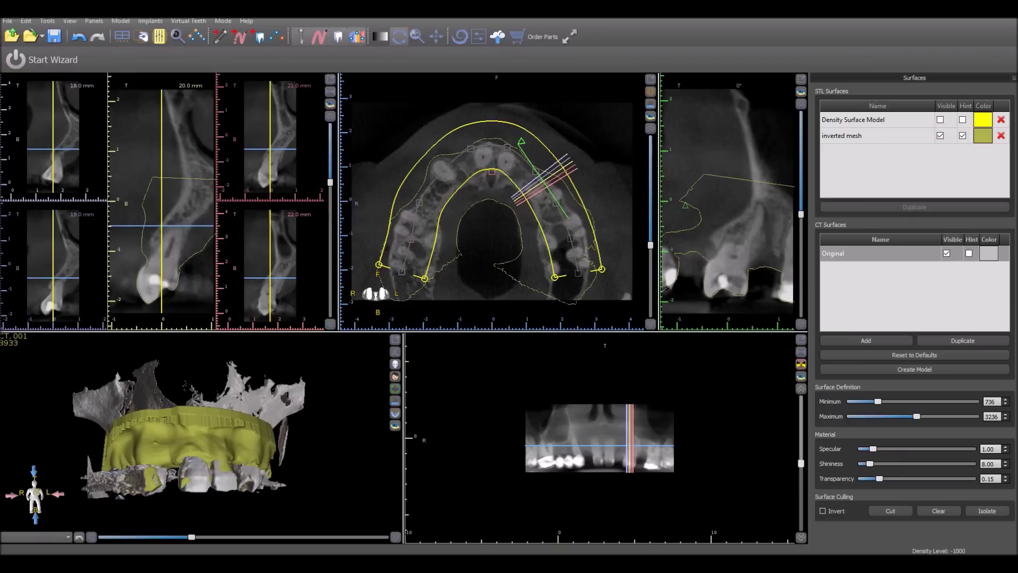
key("ctrl+Tab")
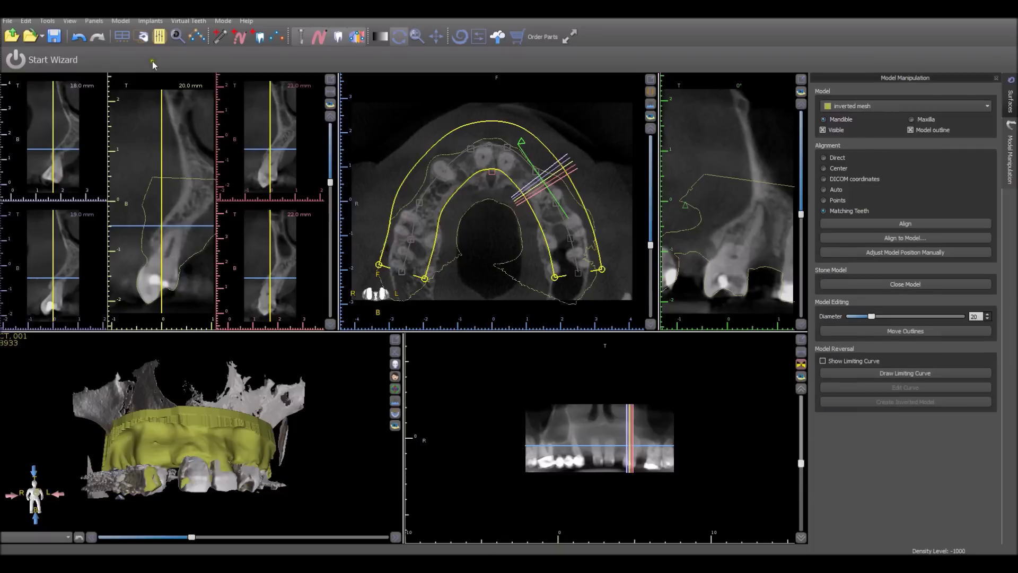
- Show the Model Manipulation panel for the inverted stone model from the Panels toolbar list
left_click(165, 38)
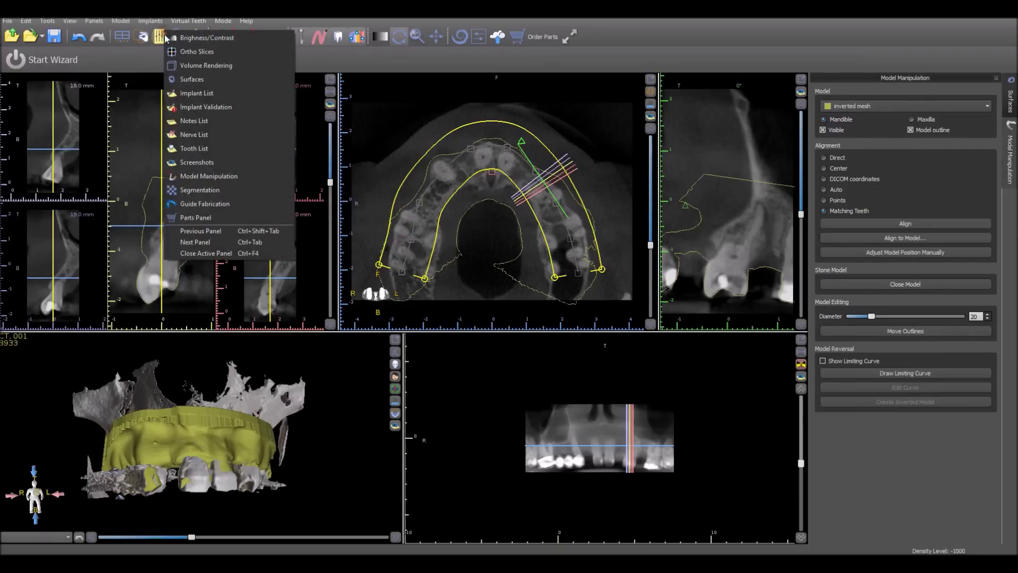
left_click(186, 177)
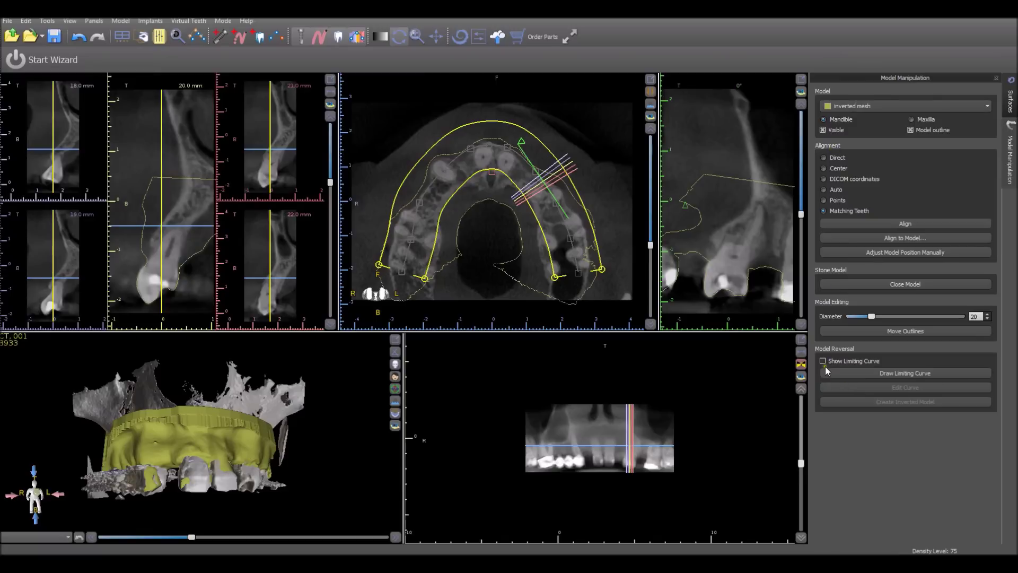